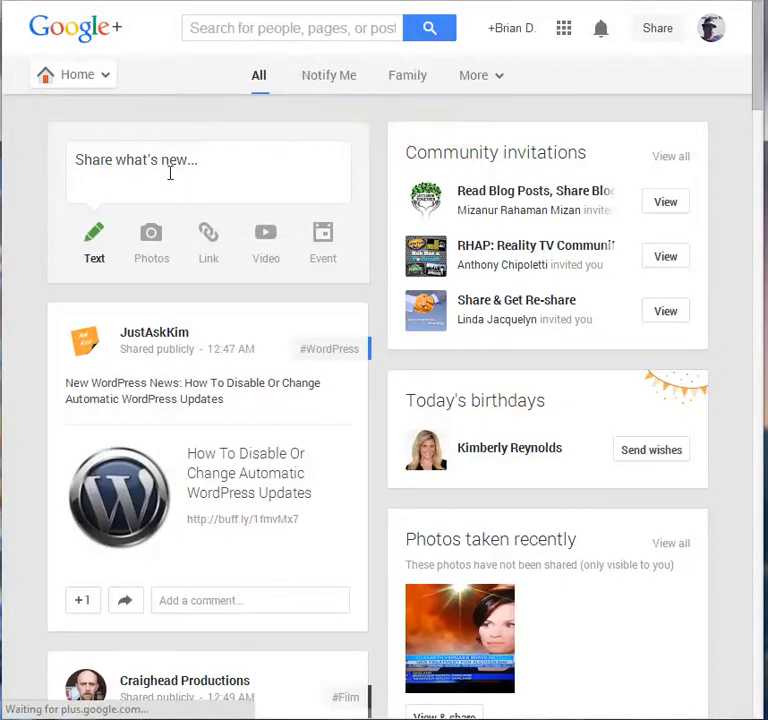
# - Start a new post with the text "This is just a cool new post."
pyautogui.click(177, 172)
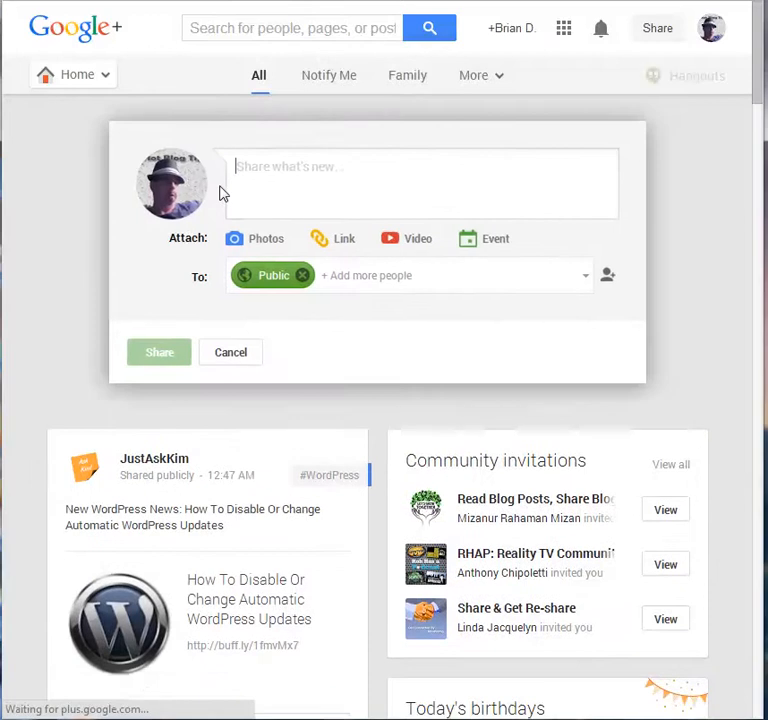
pyautogui.write('T')
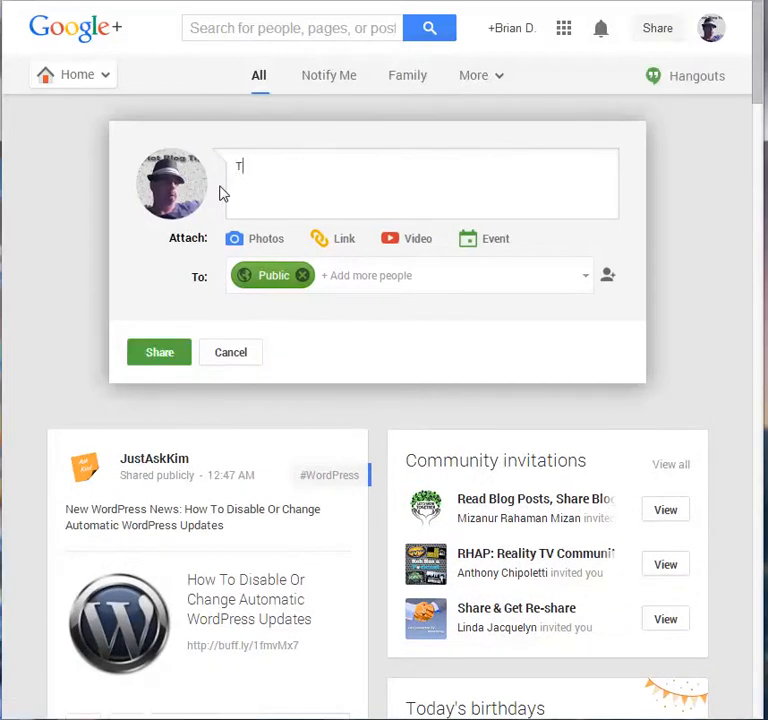
pyautogui.write('his is just a cool new post.')
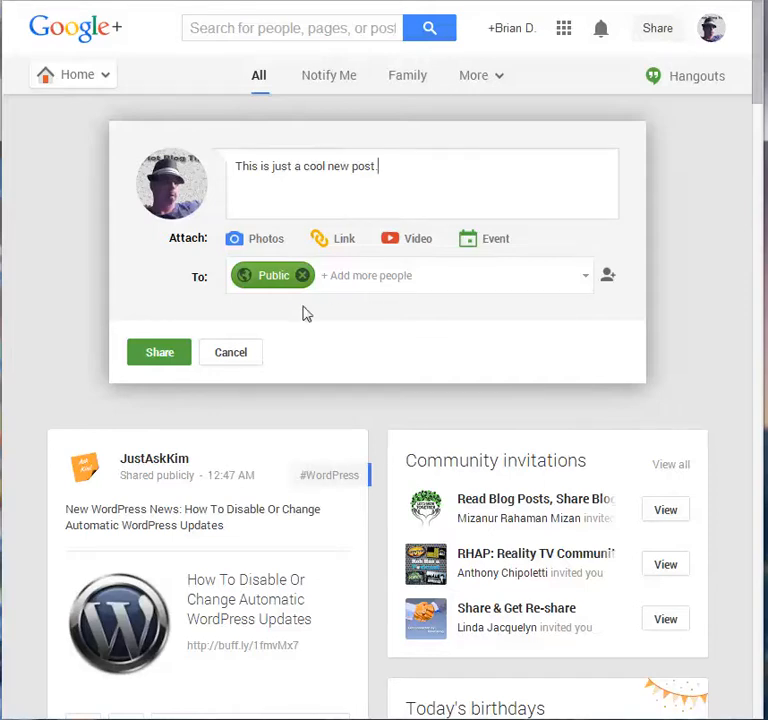
# - Restrict the post's audience to one individual contact by adding that contact and removing Public
pyautogui.moveTo(265, 290)
pyautogui.click(336, 275)
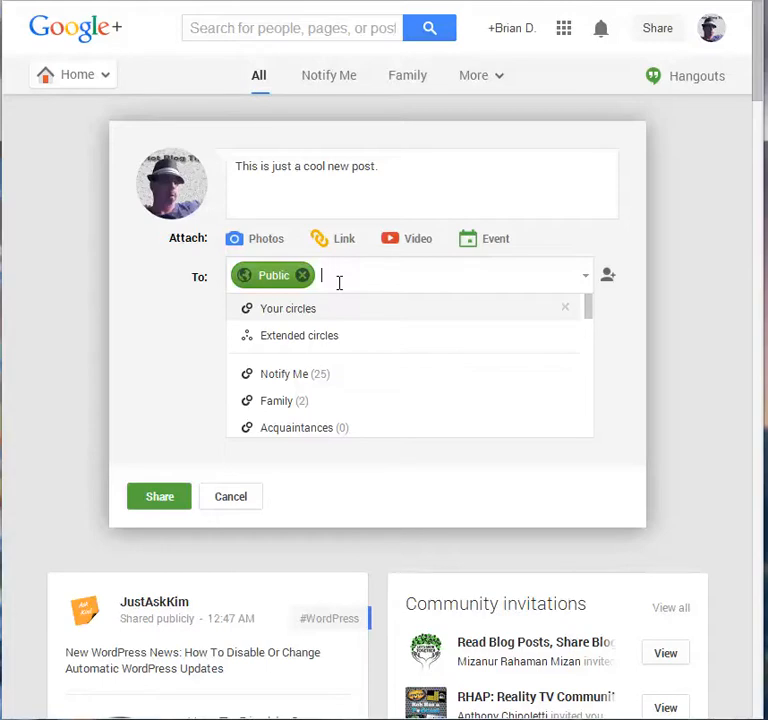
pyautogui.write('sheryl')
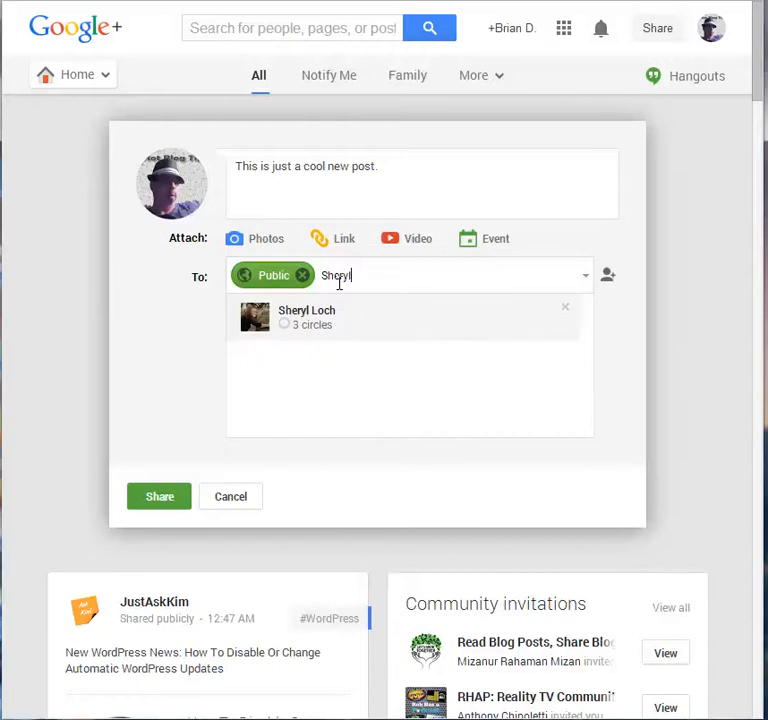
pyautogui.click(312, 325)
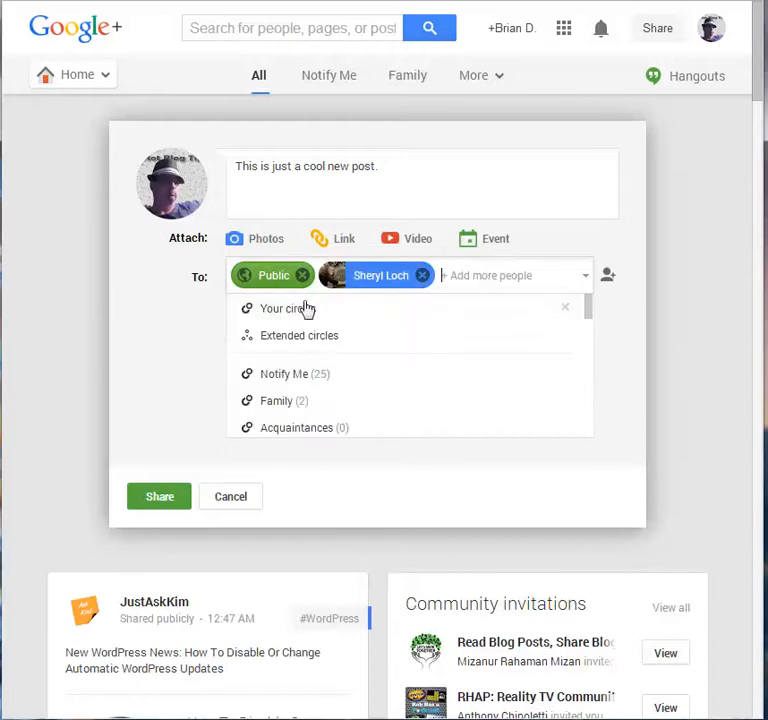
pyautogui.click(302, 275)
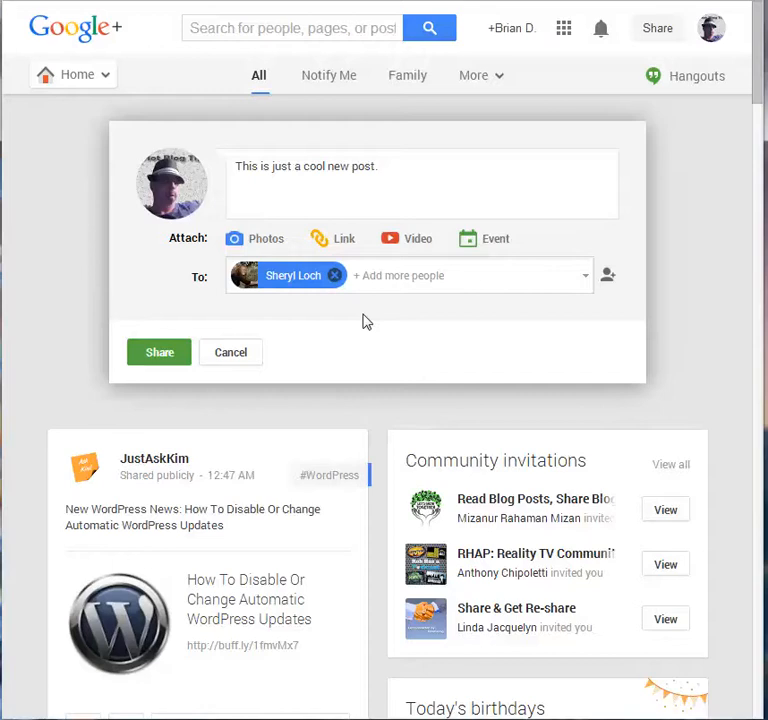
# - Replace the individual contact with Public as the post's audience
pyautogui.click(338, 284)
pyautogui.click(340, 280)
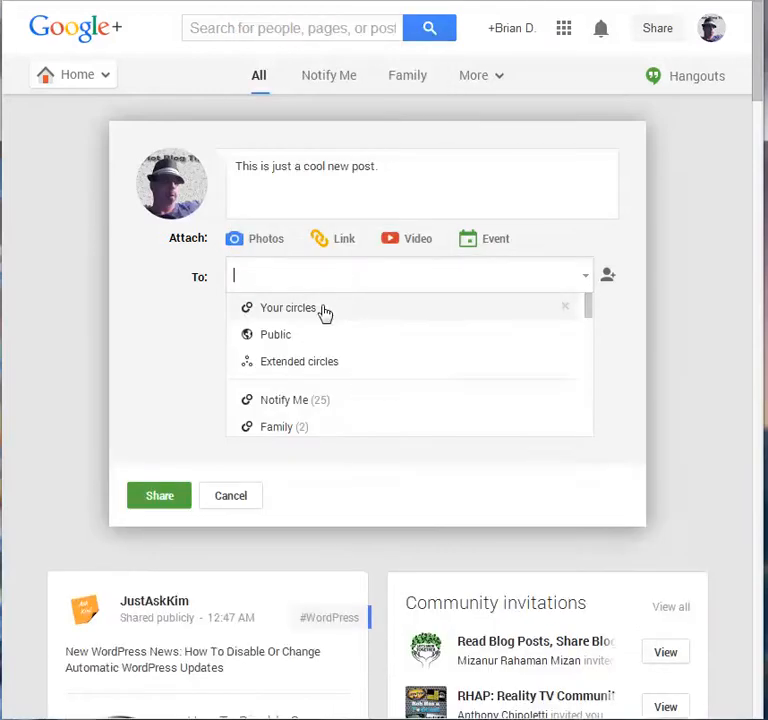
pyautogui.click(275, 335)
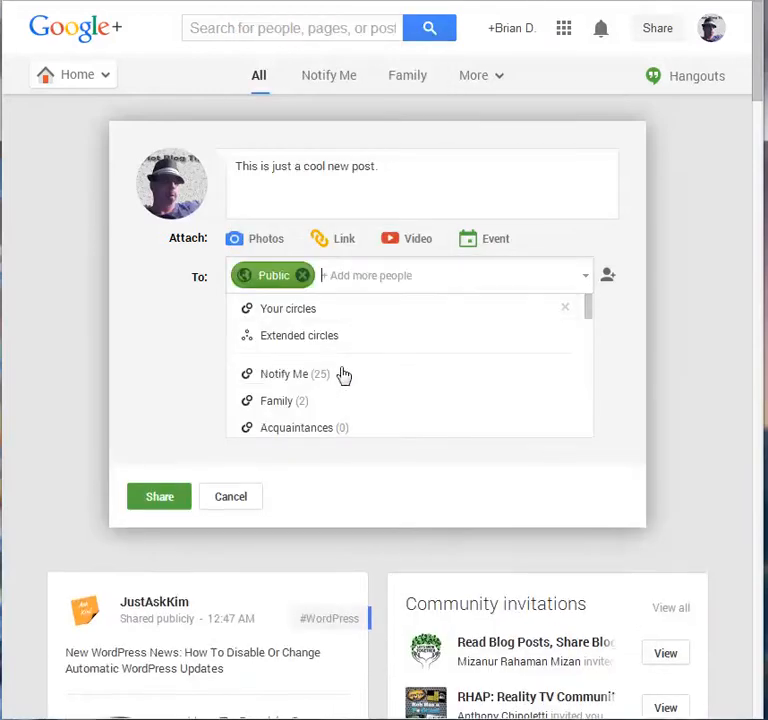
pyautogui.click(473, 165)
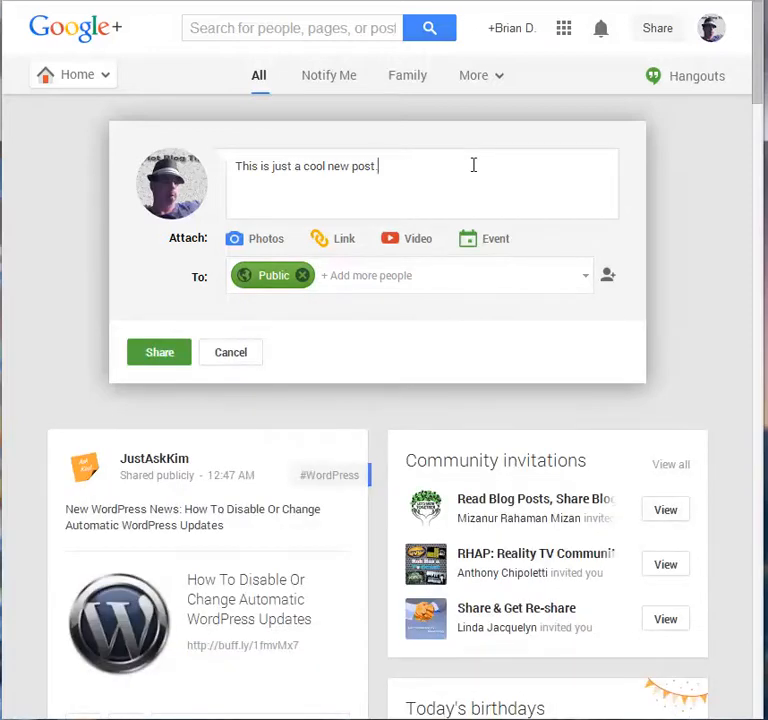
# - Add Your circles to the post's audience beside Public, and take it out again
pyautogui.click(345, 275)
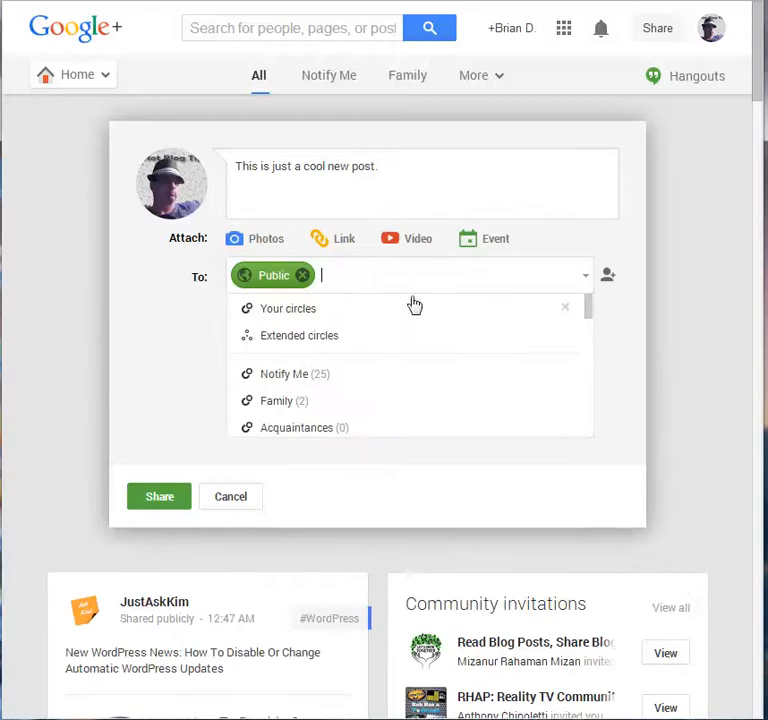
pyautogui.click(283, 312)
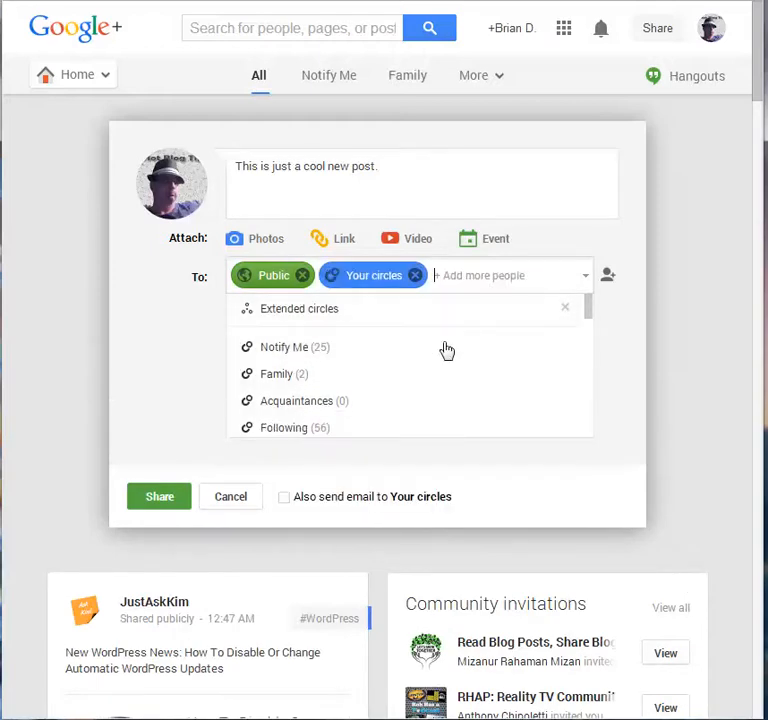
pyautogui.click(415, 278)
# - Add the Blogging Buddies circle to the post's audience beside Public
pyautogui.click(406, 278)
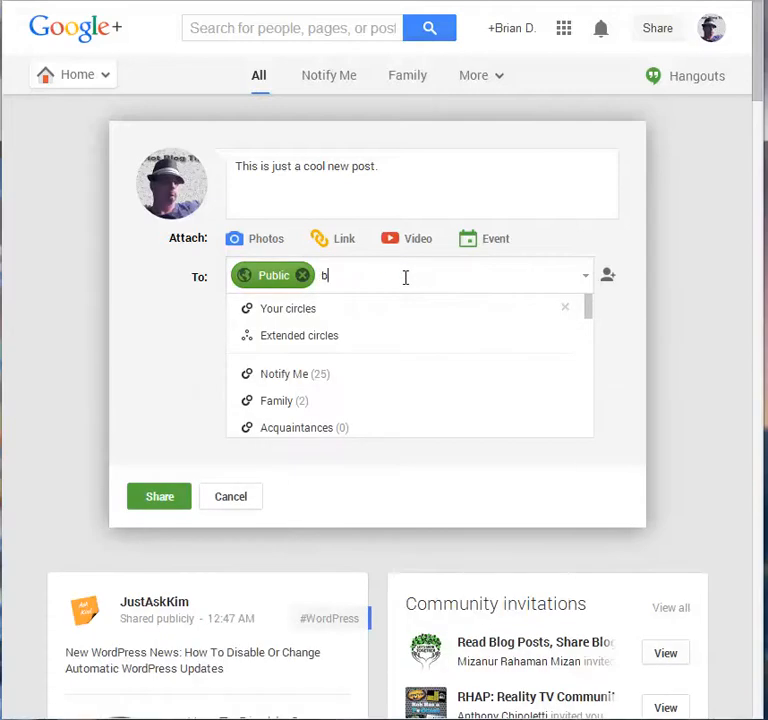
pyautogui.write('blogg')
pyautogui.click(360, 322)
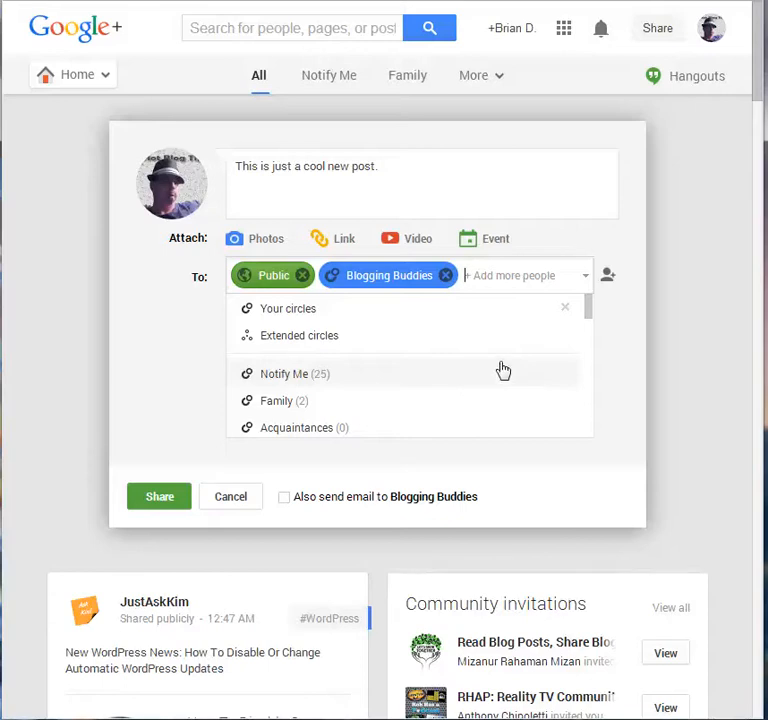
# - Review the recent Google+ notifications and close the list
pyautogui.moveTo(405, 281)
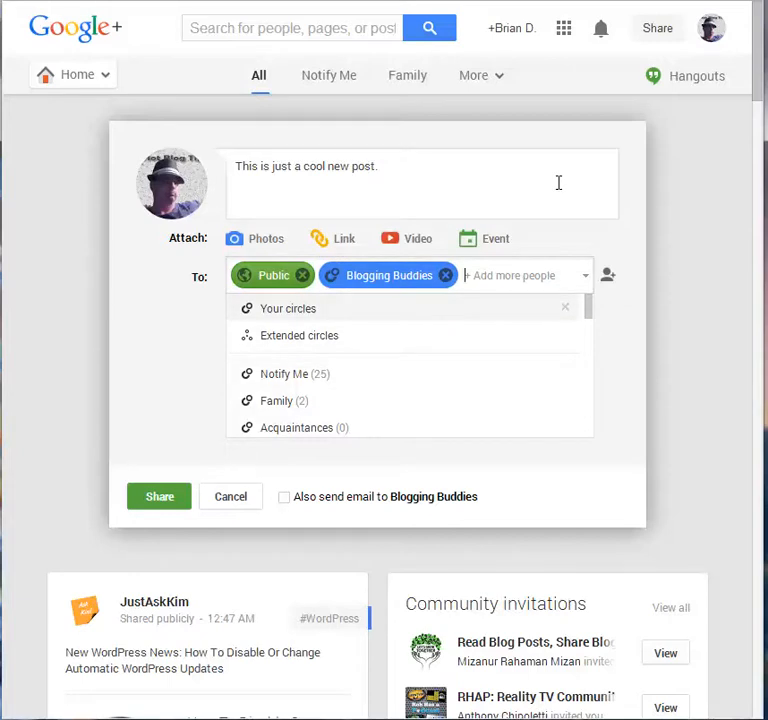
pyautogui.click(602, 32)
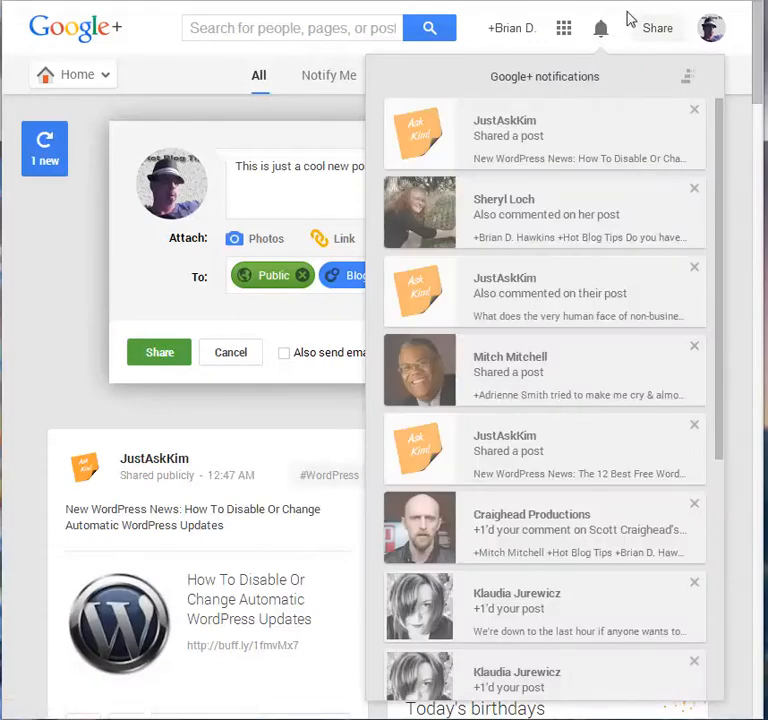
pyautogui.click(628, 20)
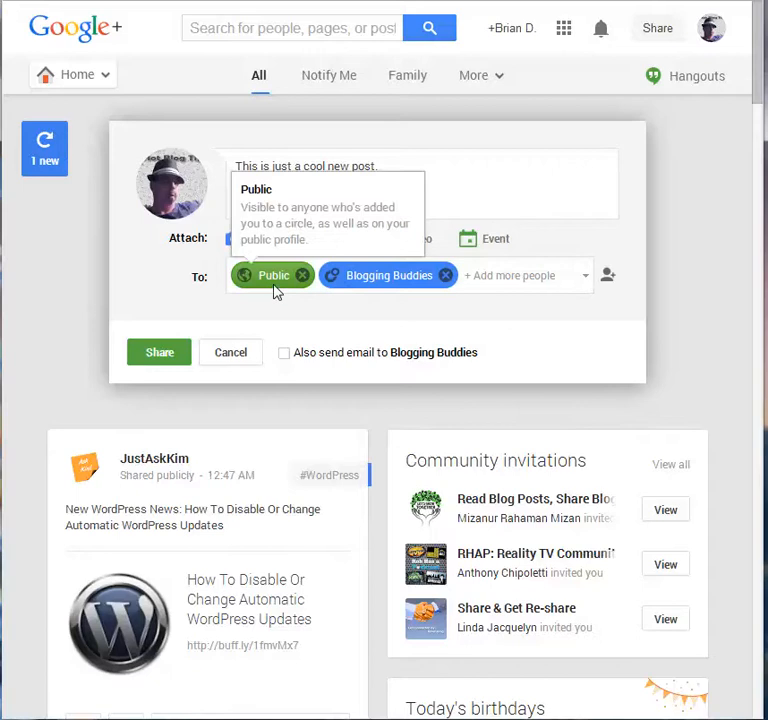
# - Replace the Blogging Buddies circle with an individual contact in the audience, keeping Public
pyautogui.click(444, 276)
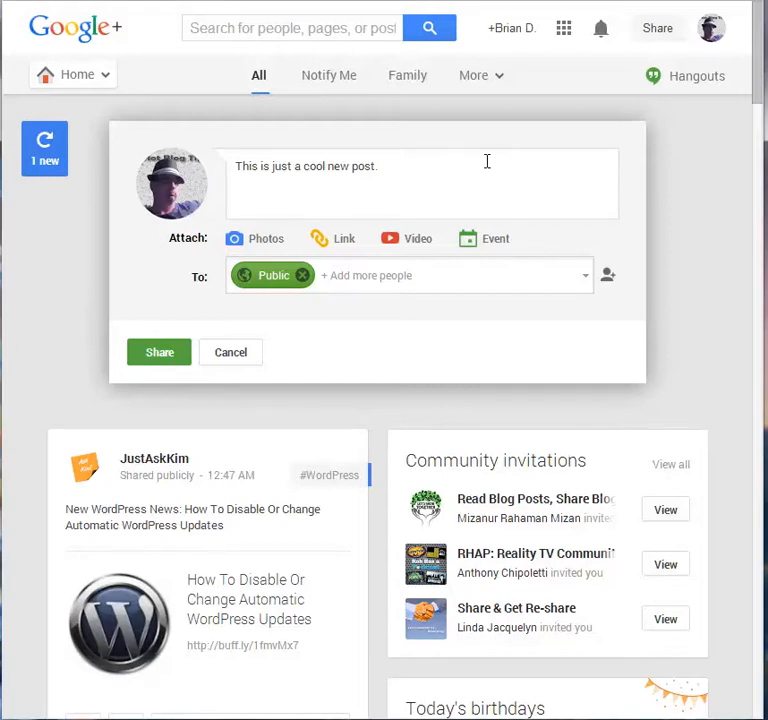
pyautogui.click(365, 276)
pyautogui.write('Mit')
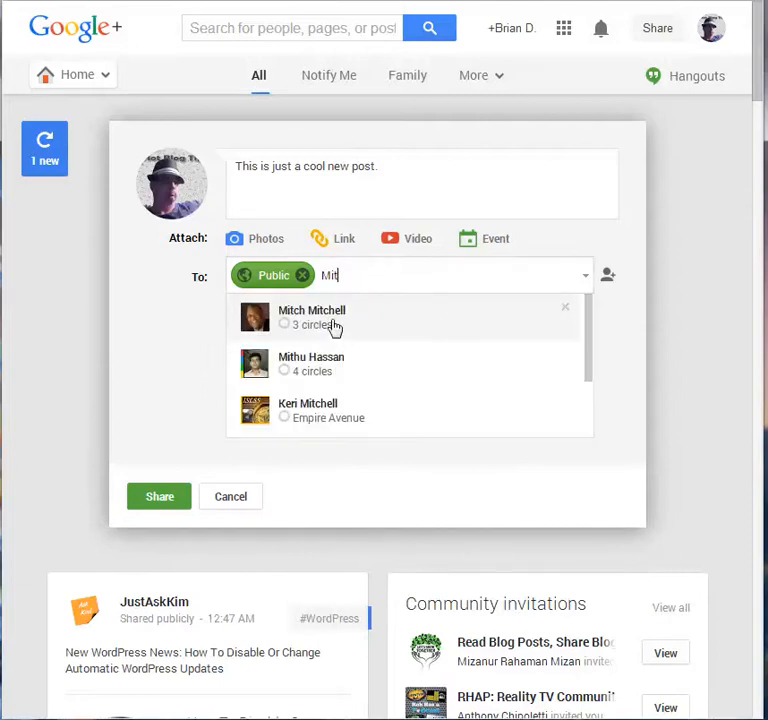
pyautogui.click(334, 327)
pyautogui.click(557, 188)
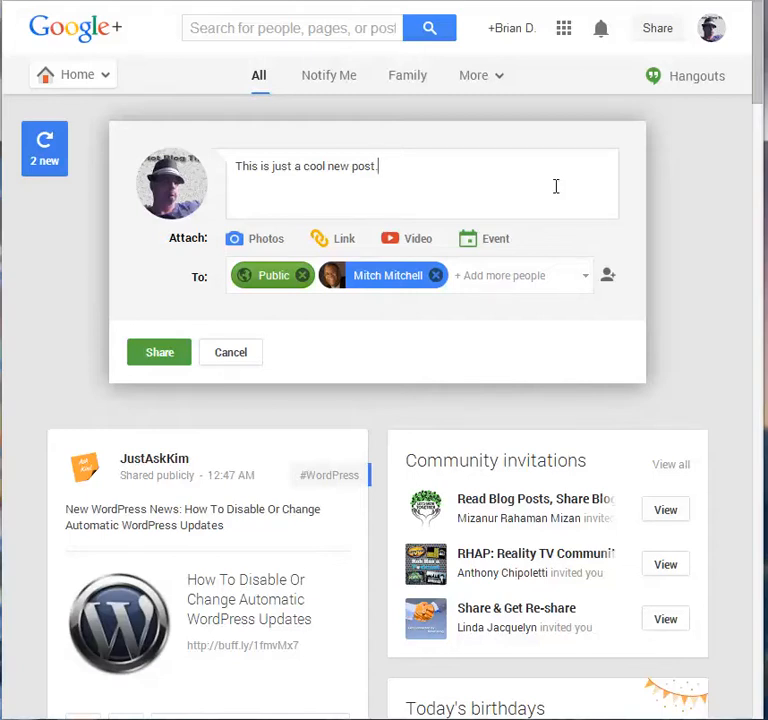
# - Remove the contact from the audience and extend the post text with "Check this out" followed by a + mention of that contact
pyautogui.write('J')
pyautogui.press('BackSpace')
pyautogui.write('Chec')
pyautogui.click(435, 280)
pyautogui.click(461, 166)
pyautogui.write('k this out +Mi')
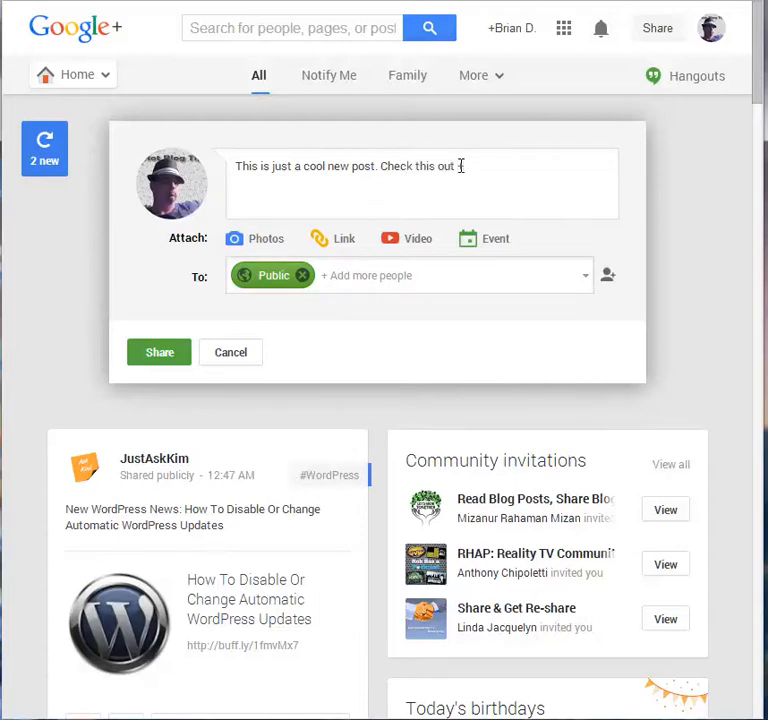
pyautogui.write('t')
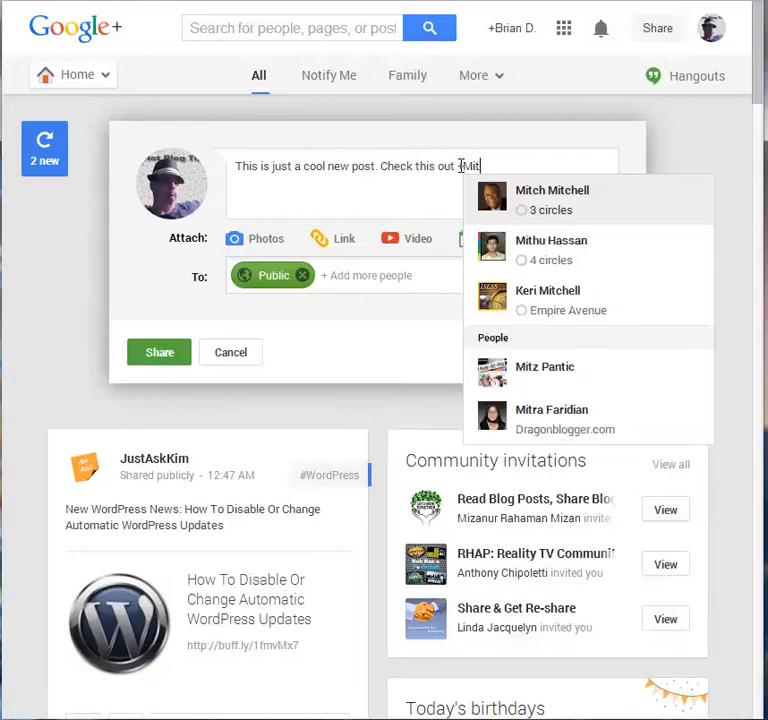
pyautogui.click(572, 212)
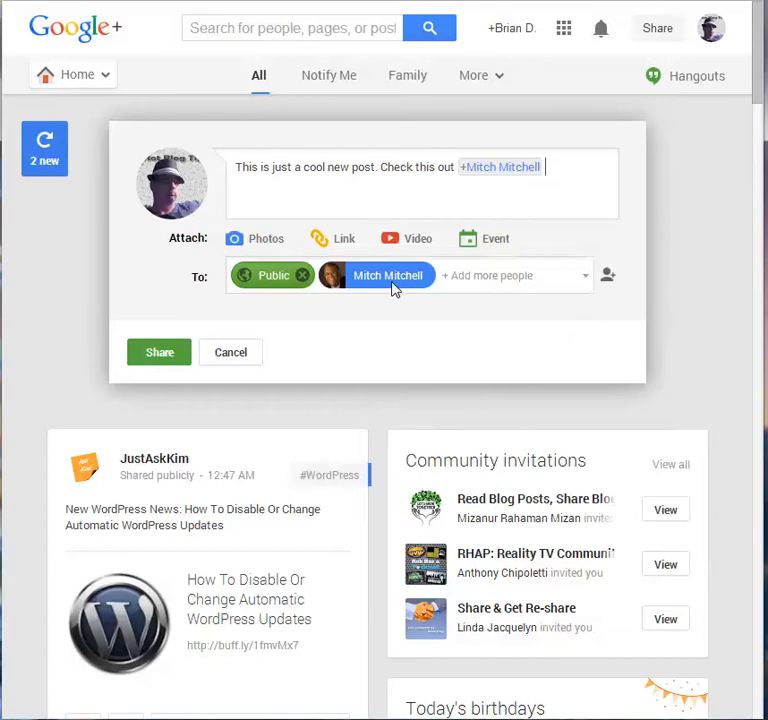
pyautogui.moveTo(393, 288)
# - Delete the contact mention and "Check this out" from the end of the post text
pyautogui.press('BackSpace')
pyautogui.press('BackSpace')
pyautogui.press('BackSpace')
pyautogui.press('BackSpace')
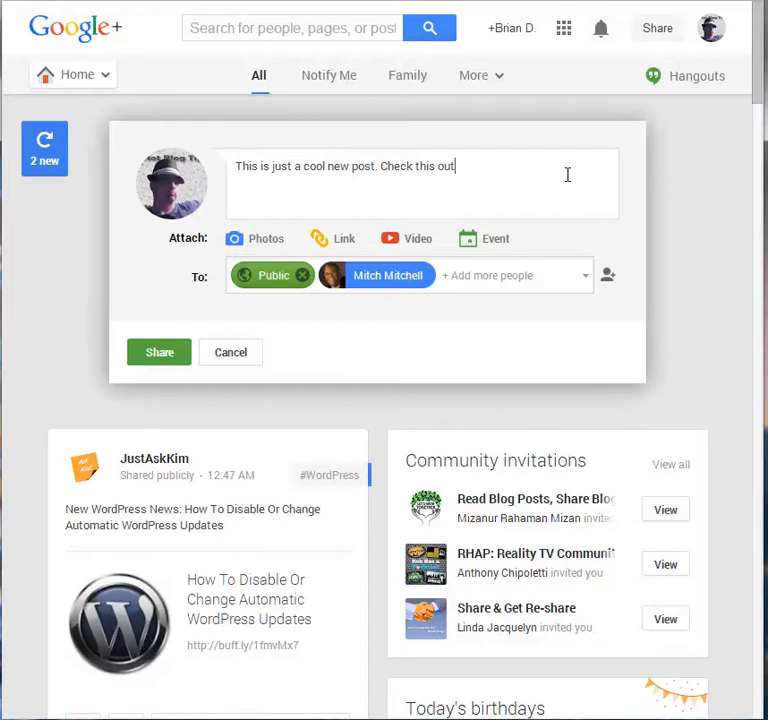
pyautogui.press('BackSpace')
pyautogui.press('BackSpace')
pyautogui.press('BackSpace')
pyautogui.press('BackSpace')
pyautogui.press('BackSpace')
pyautogui.press('BackSpace')
pyautogui.press('BackSpace')
pyautogui.press('BackSpace')
pyautogui.press('BackSpace')
pyautogui.press('BackSpace')
pyautogui.press('BackSpace')
pyautogui.press('BackSpace')
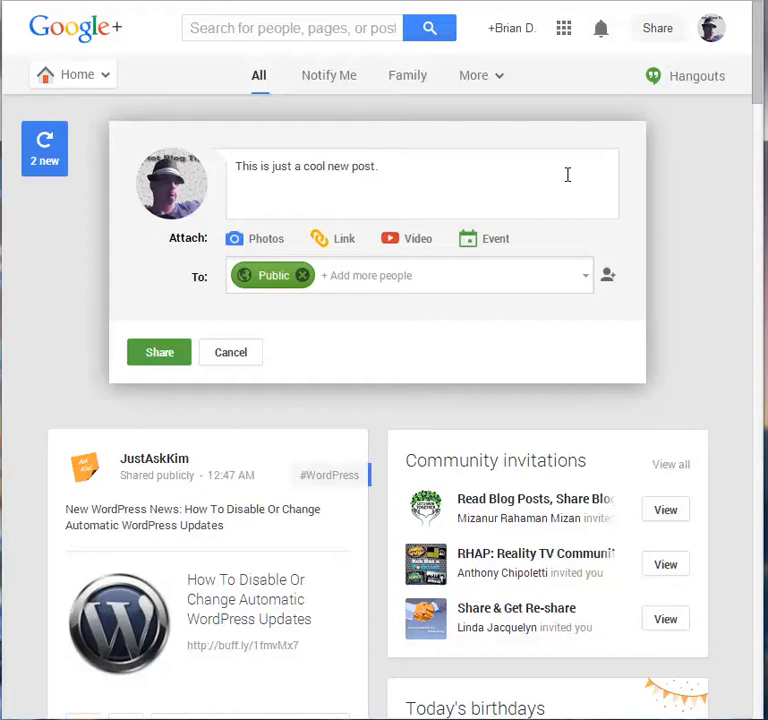
# - Replace Public with the Blogging Buddies circle as the post's only audience, and discard the post without sharing it
pyautogui.click(303, 275)
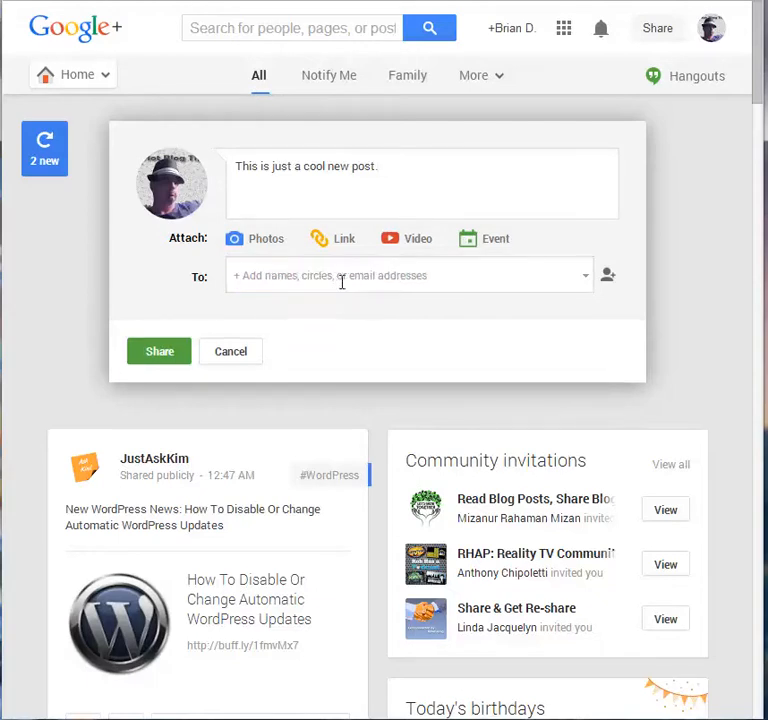
pyautogui.click(344, 284)
pyautogui.write('blogg')
pyautogui.click(338, 322)
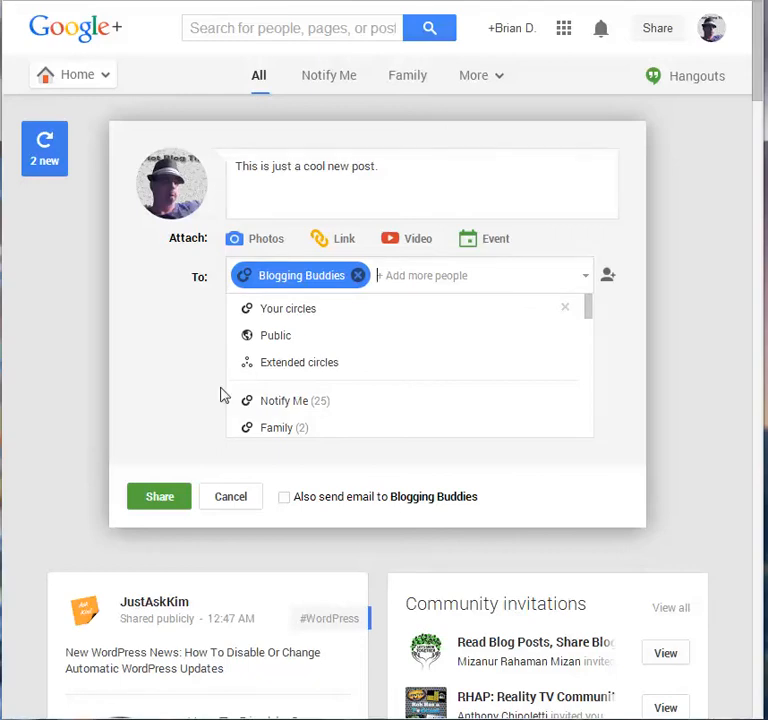
pyautogui.click(217, 501)
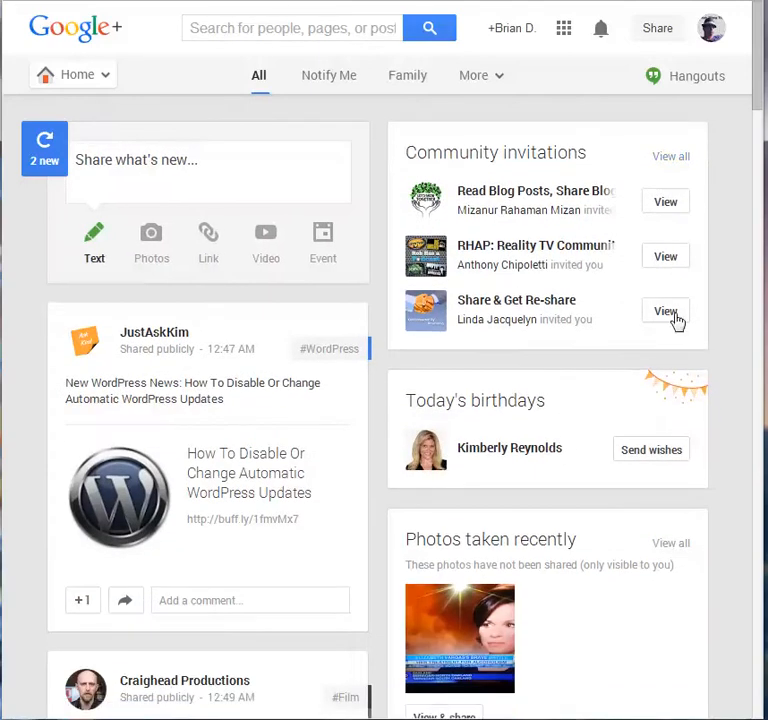